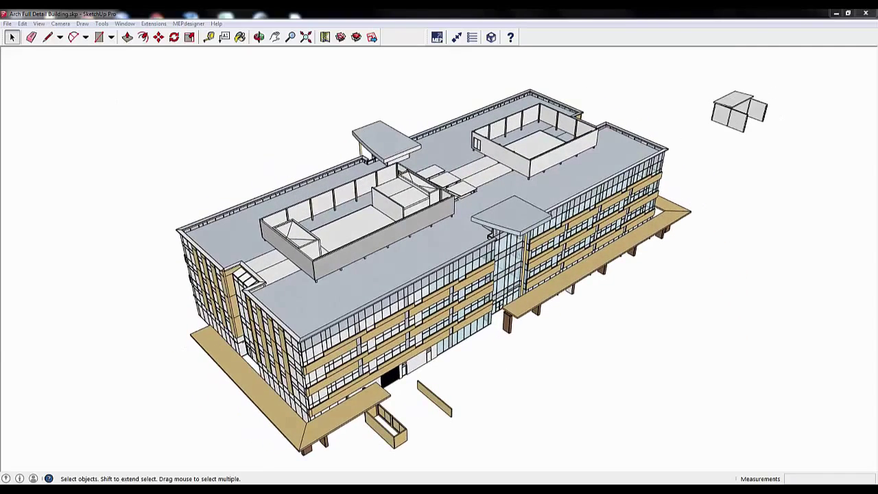
Publish the SketchUp model via Extensions > Trimble Connect > Publish Model to the Trimble WCO project
click(152, 24)
mouse_move(152, 34)
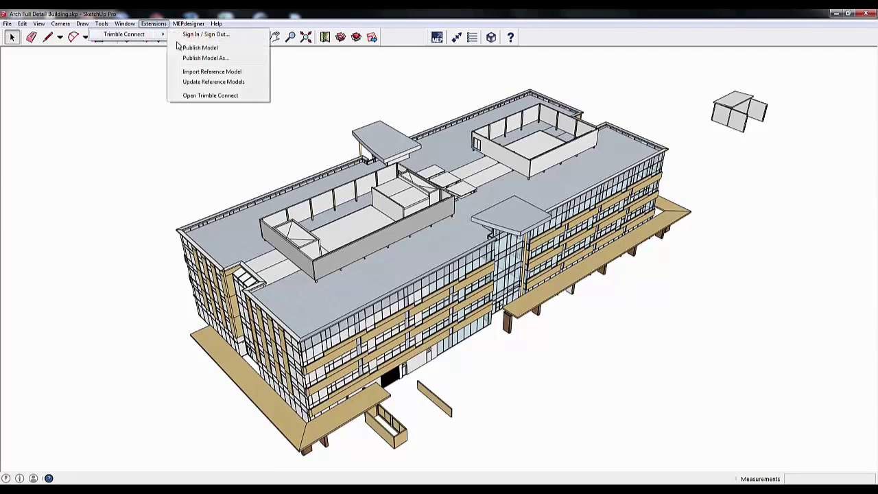
click(206, 96)
click(67, 151)
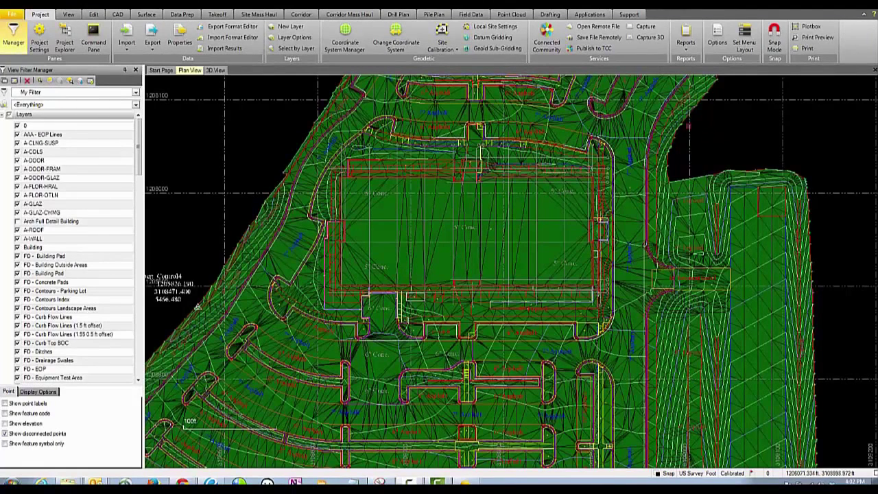
Import Arch Full Detail Building.skp from North America > Trimble WCO > Architecture, then orbit it in 3D
click(598, 26)
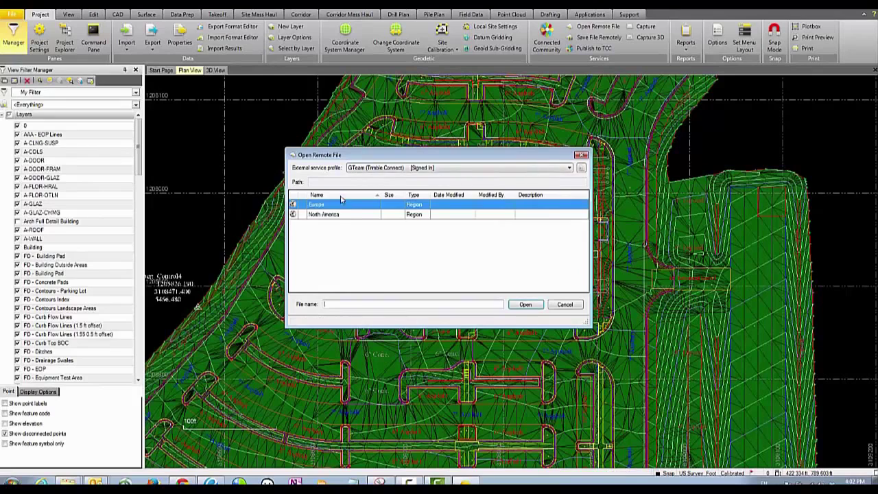
double_click(327, 215)
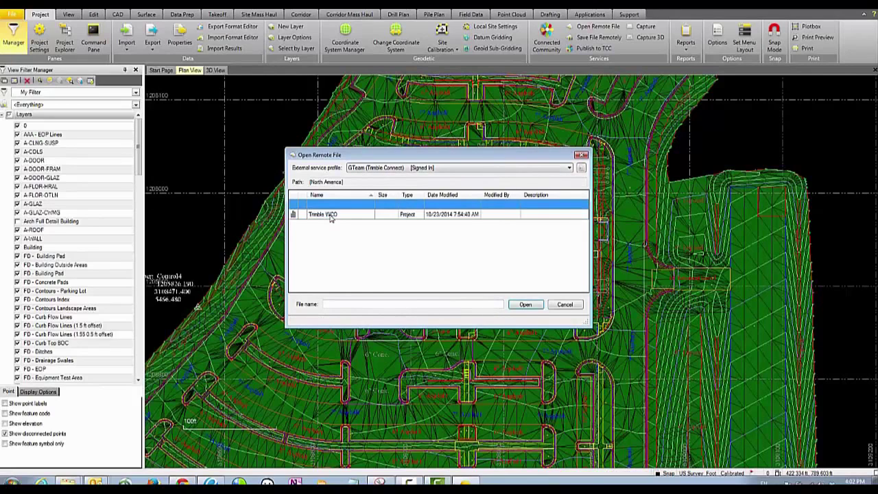
double_click(330, 215)
double_click(323, 215)
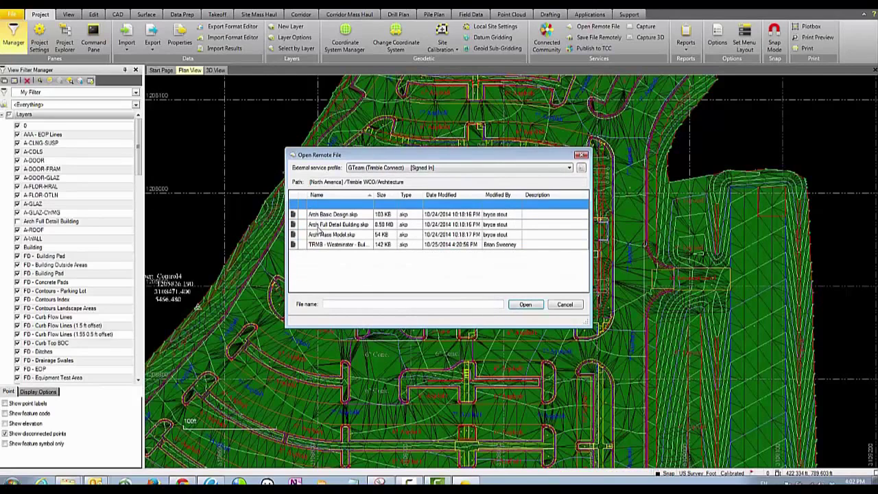
double_click(319, 224)
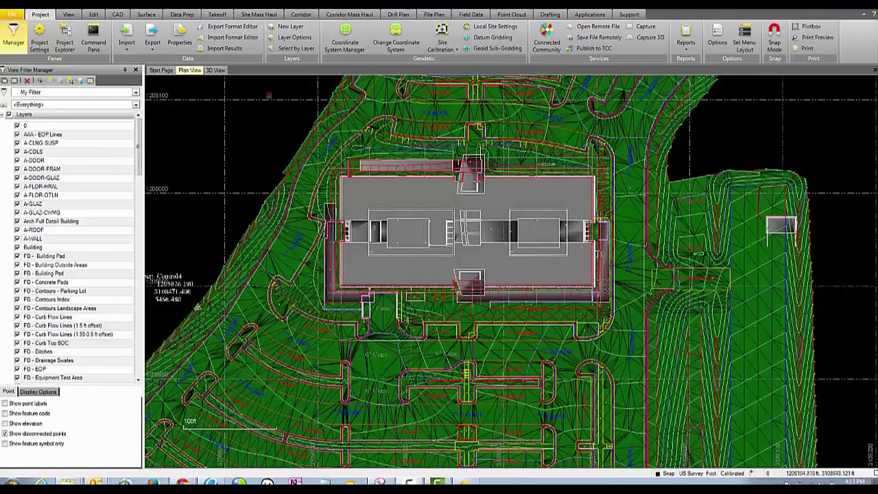
click(219, 71)
mouse_move(416, 347)
middle_down()
mouse_move(443, 364)
mouse_move(467, 362)
mouse_move(440, 364)
mouse_move(416, 347)
middle_up()
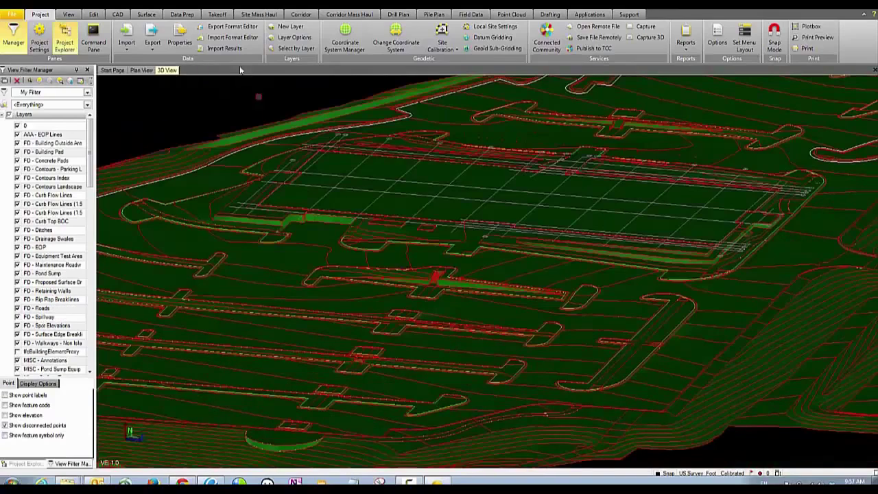
Export all site entities as a SketchUp file into the Trimble WCO project on Trimble Connect
click(153, 35)
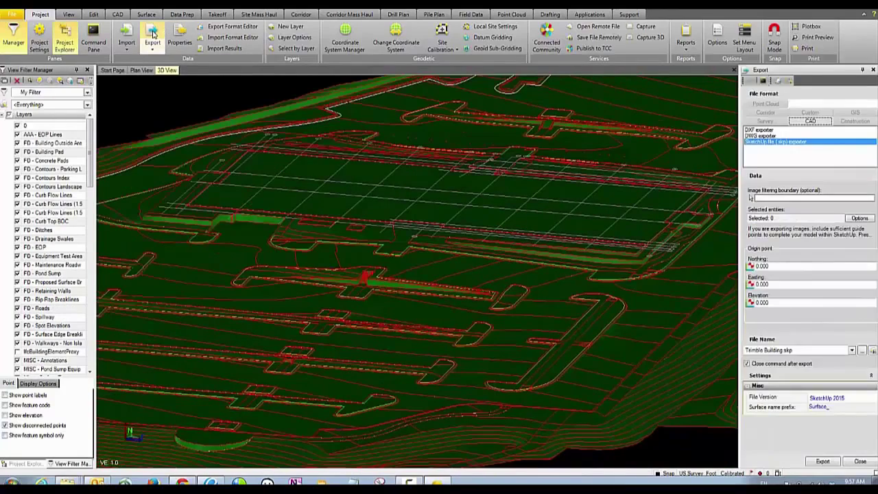
click(859, 219)
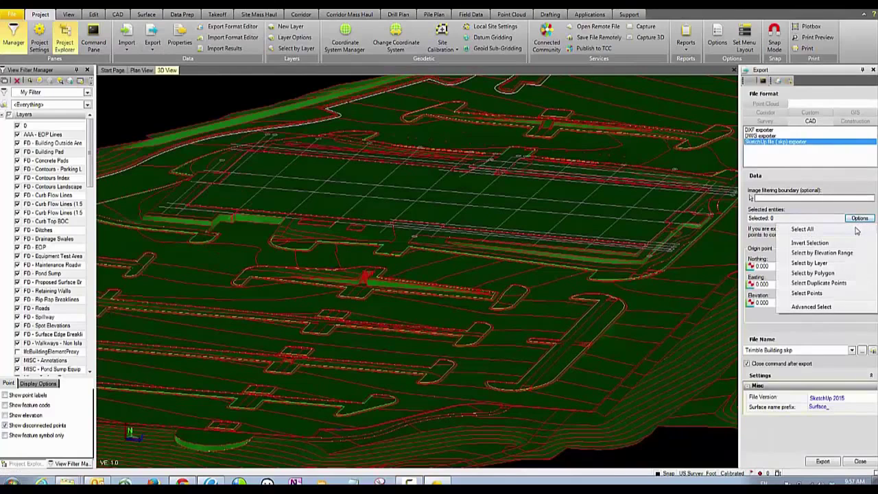
click(855, 231)
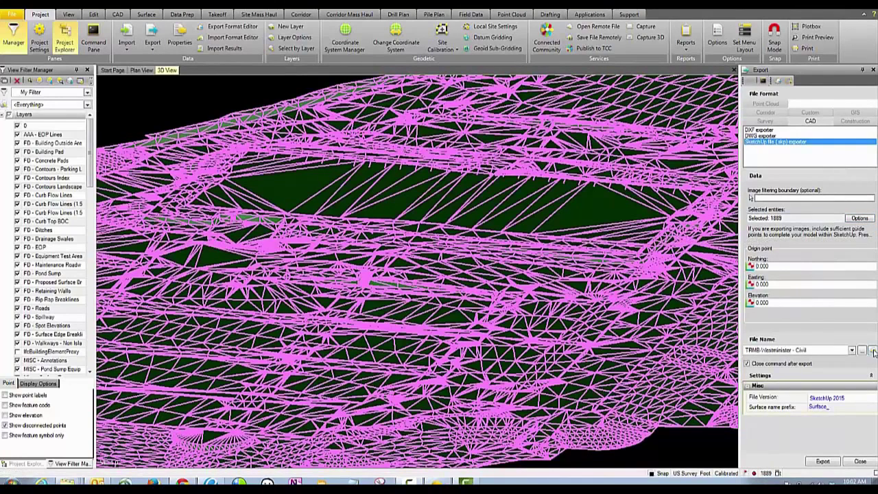
click(873, 351)
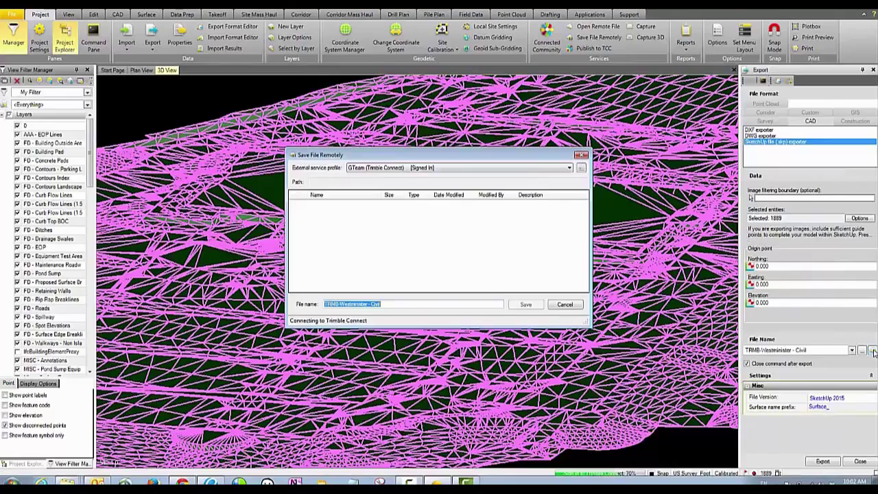
click(322, 214)
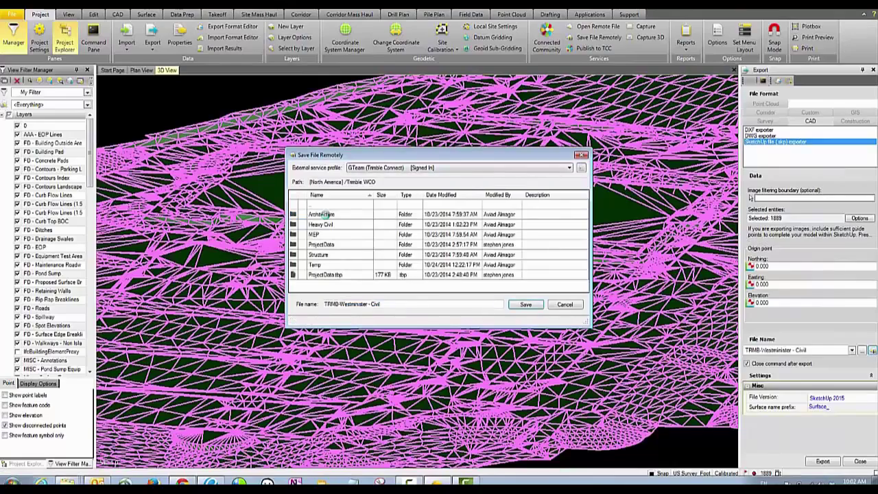
click(525, 304)
click(822, 461)
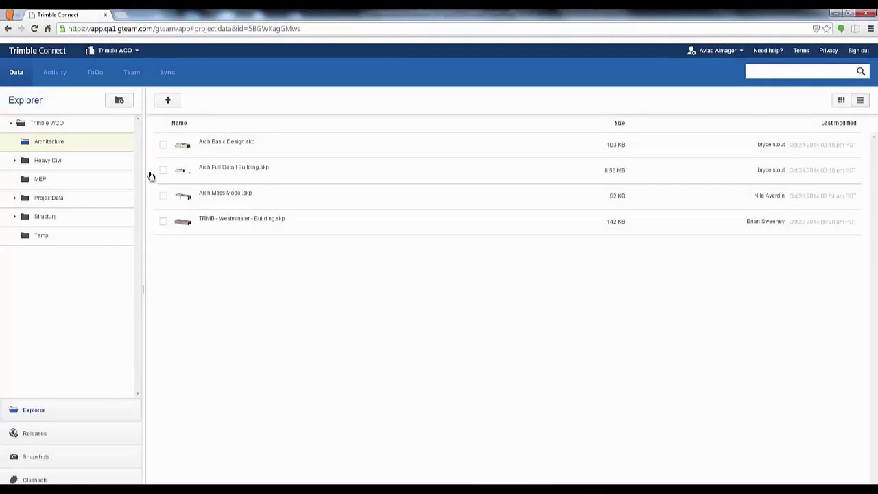
Select Arch Full Detail Building.skp and Heavy Civil's TRMB - Westminster - Civil.skp, then view both
click(164, 172)
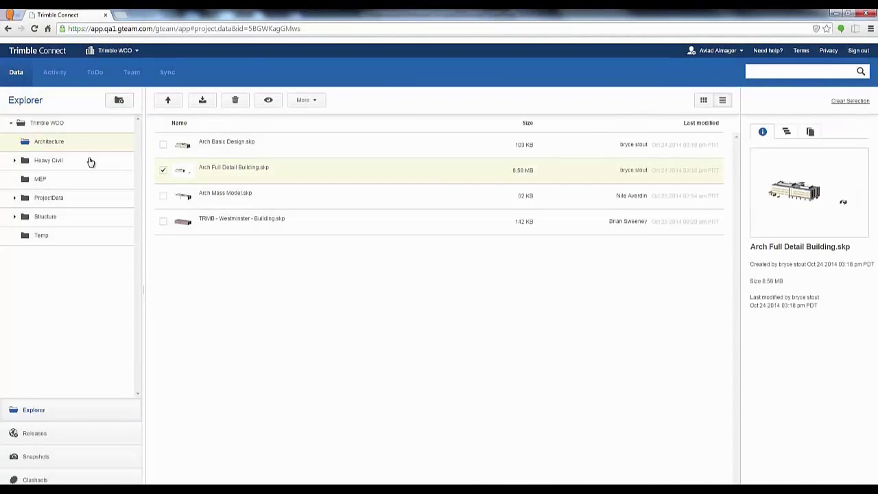
click(49, 162)
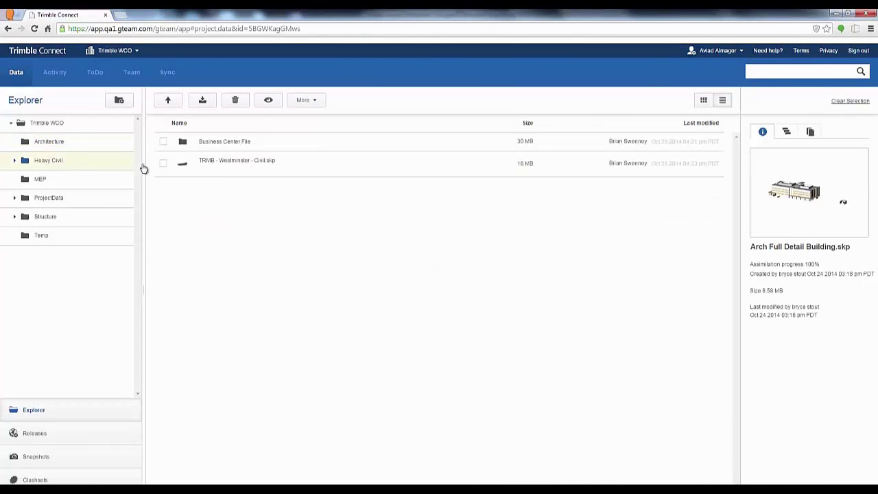
click(163, 163)
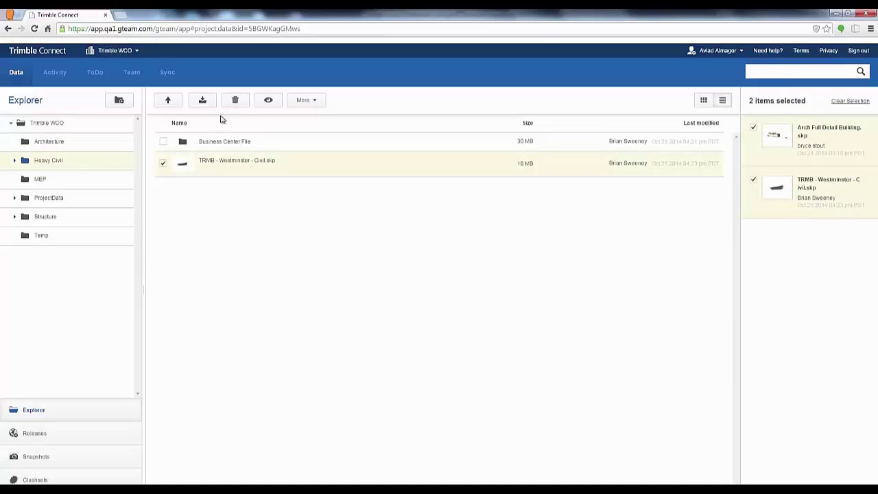
click(268, 101)
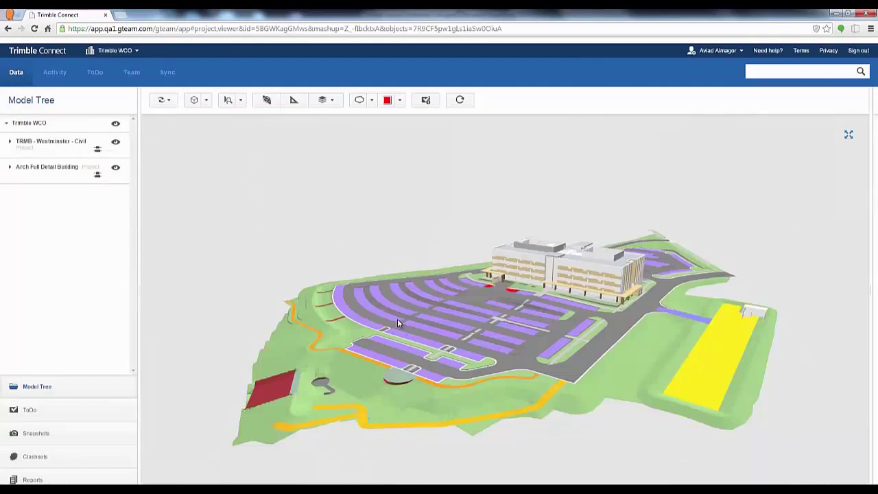
Lower a section plane through the building, zoom to the entrance, and draw a cloud around it
click(267, 100)
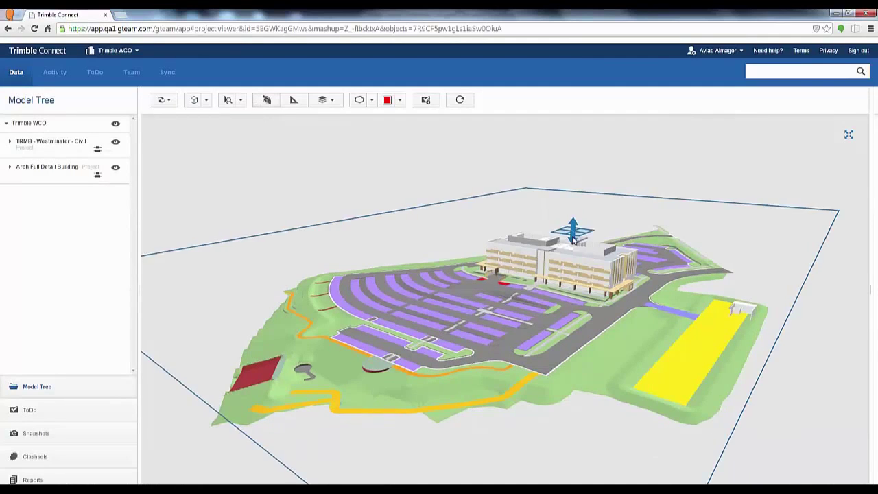
drag(572, 259, 571, 238)
scroll(484, 260, up, 5)
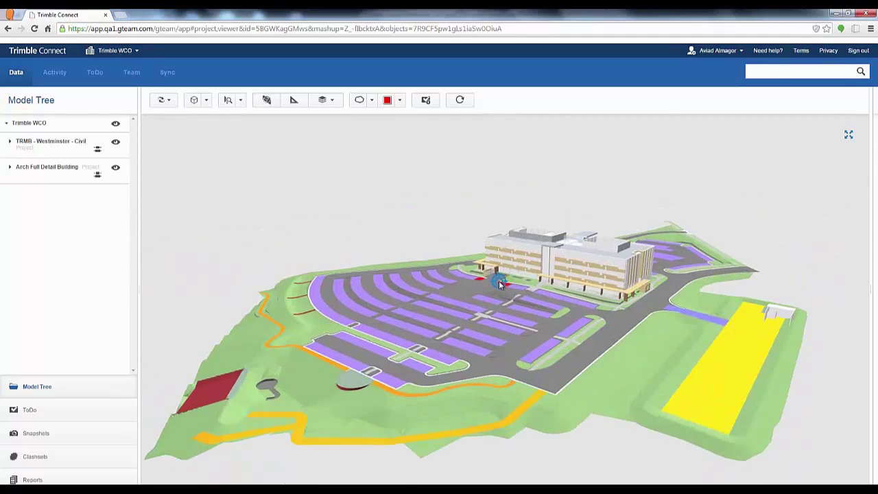
scroll(485, 288, up, 5)
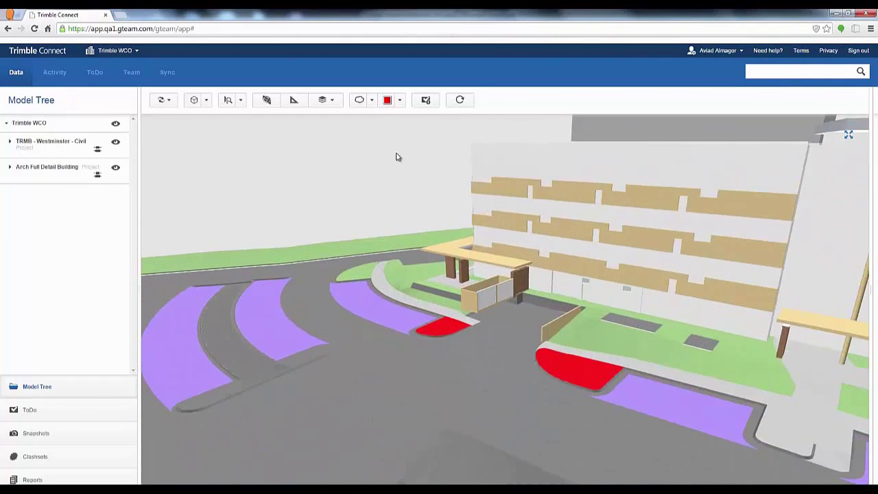
click(371, 101)
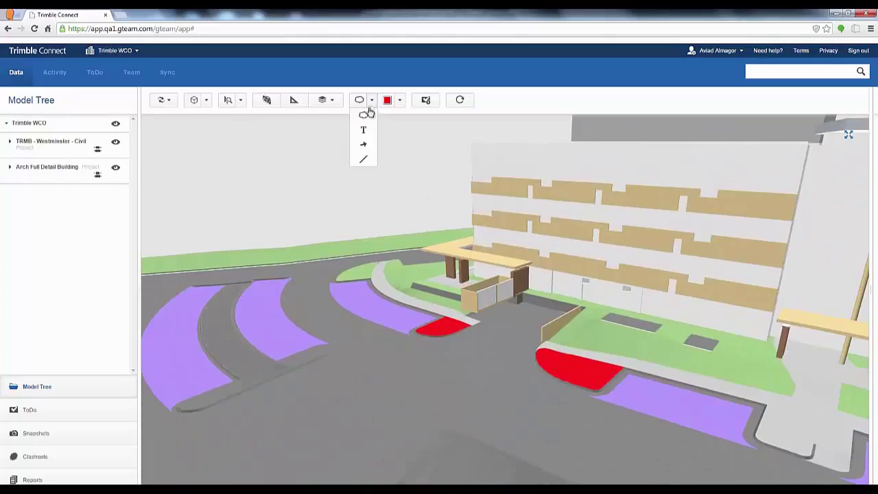
click(363, 114)
drag(445, 288, 500, 289)
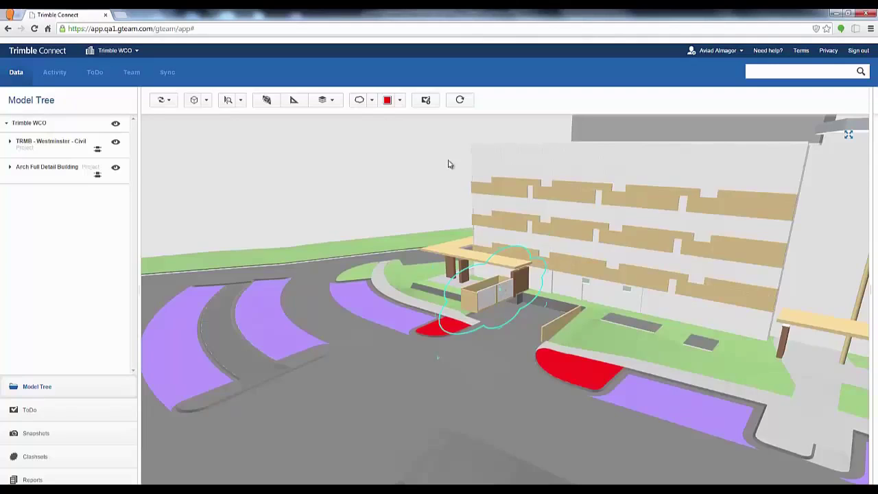
Submit a CRITICAL ToDo 'Check coordination with Architect and HC', due 31 October 2014, assigned to a teammate
click(425, 102)
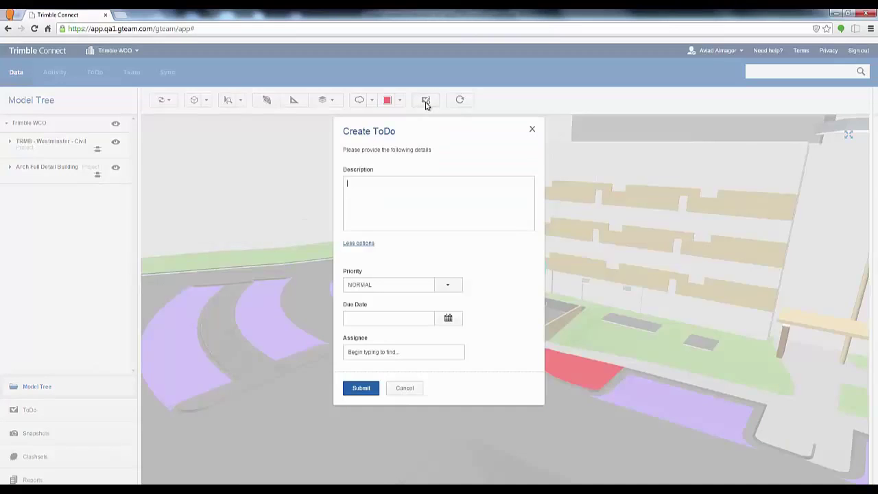
text(Check coordination with Architect and HC)
click(448, 284)
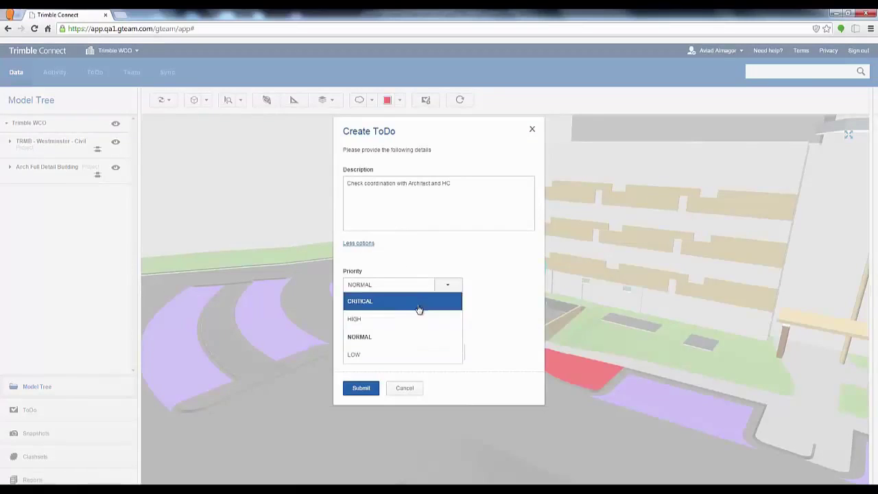
click(414, 308)
click(447, 317)
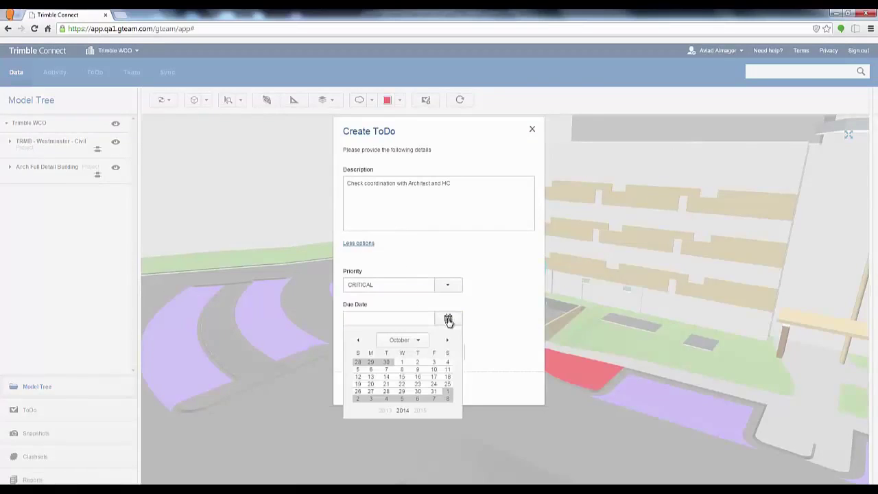
click(433, 392)
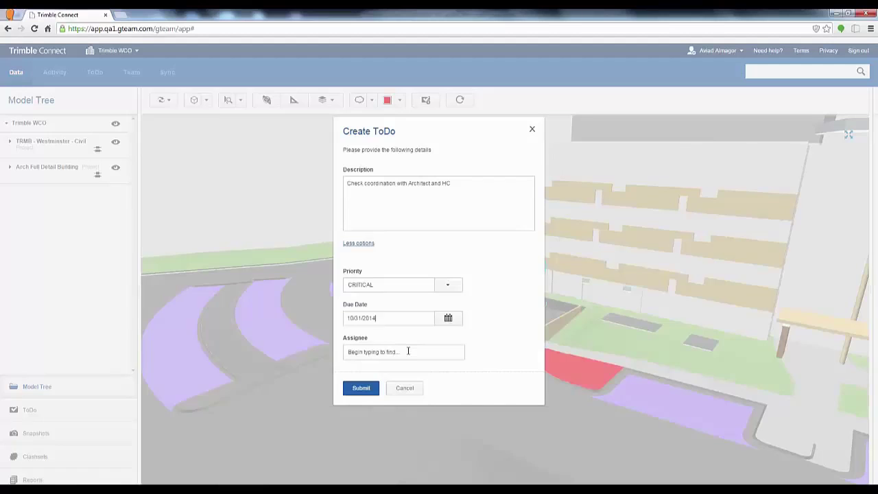
click(408, 351)
text(Nile)
click(403, 368)
click(361, 389)
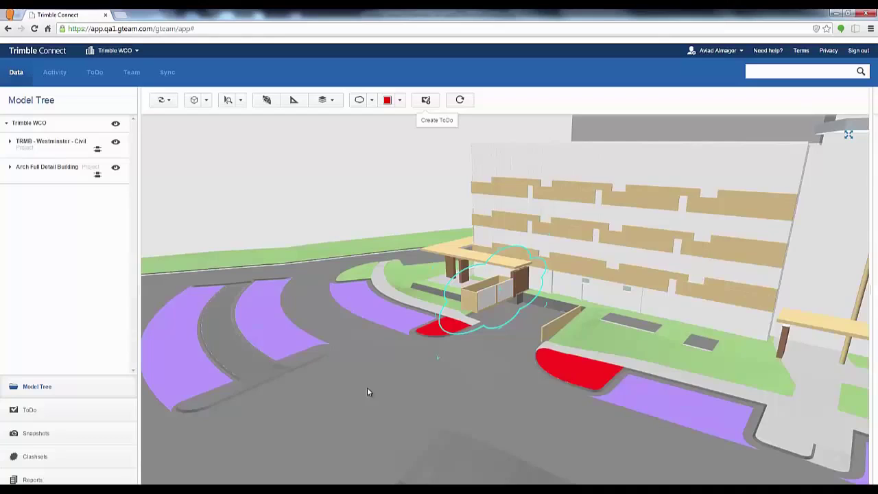
Select TRIM-7 in the ToDo list and open its saved marked-up view in the 3D viewer
click(96, 78)
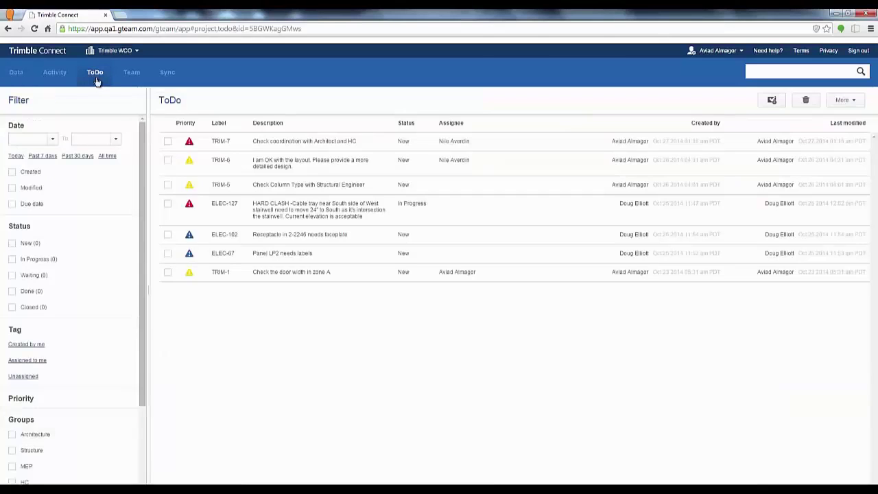
click(332, 144)
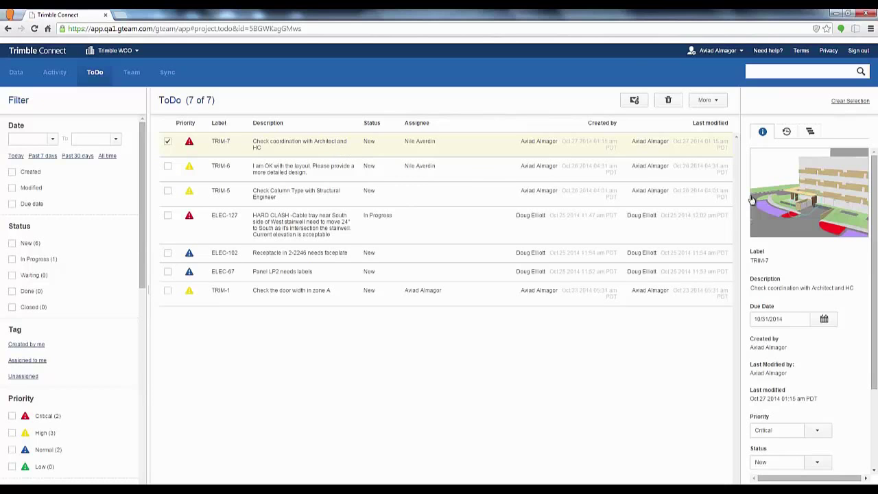
click(793, 199)
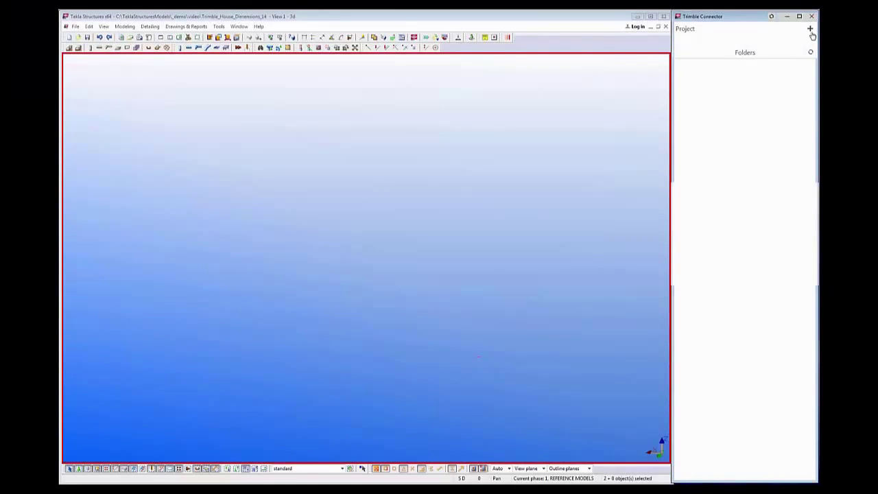
Link Trimble WCO's Architecture folder in Trimble Connector and download Arch Full Detail Building.skp
click(809, 30)
click(707, 261)
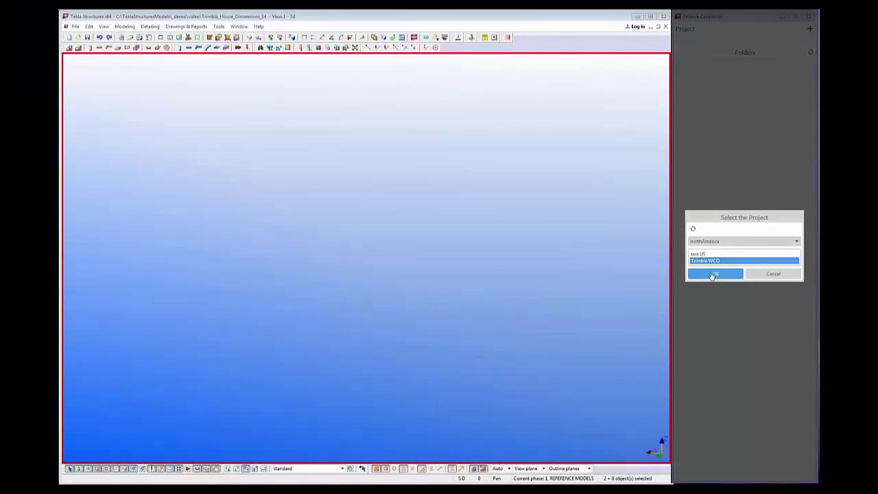
click(712, 274)
click(679, 53)
click(706, 215)
click(710, 304)
click(713, 66)
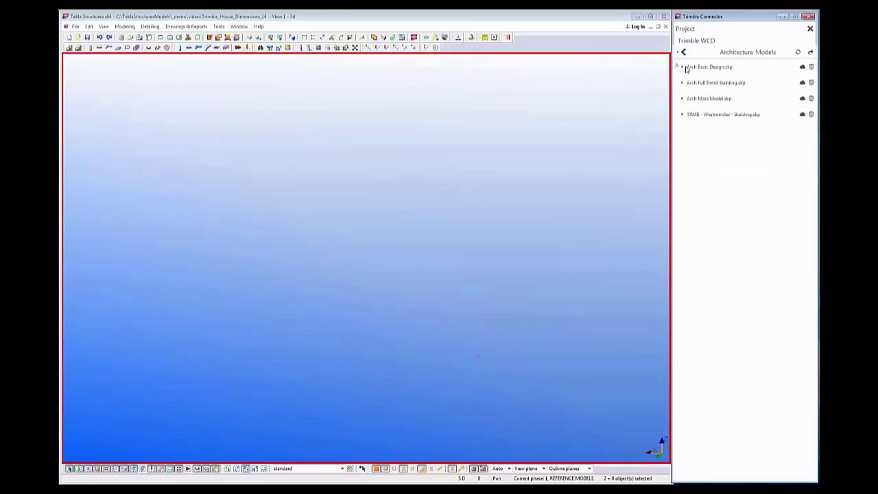
click(802, 84)
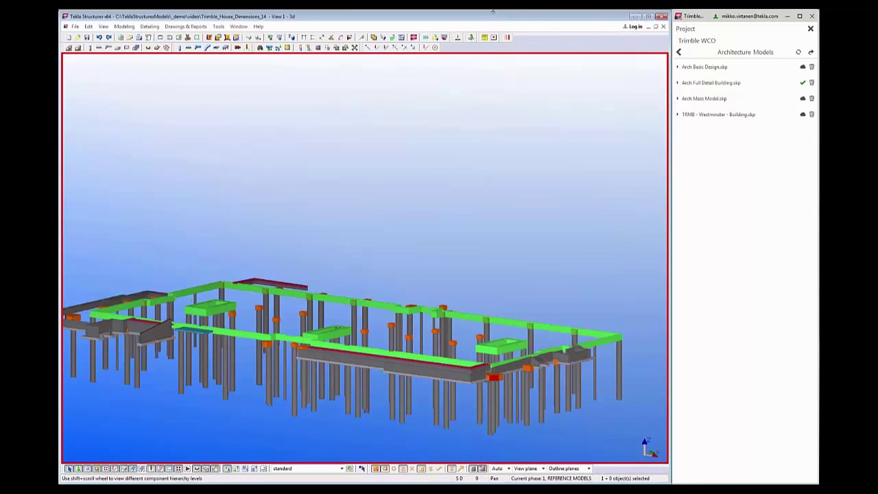
Place new columns at three beam joints with the Create column tool
scroll(466, 379, up, 2)
scroll(466, 379, up, 5)
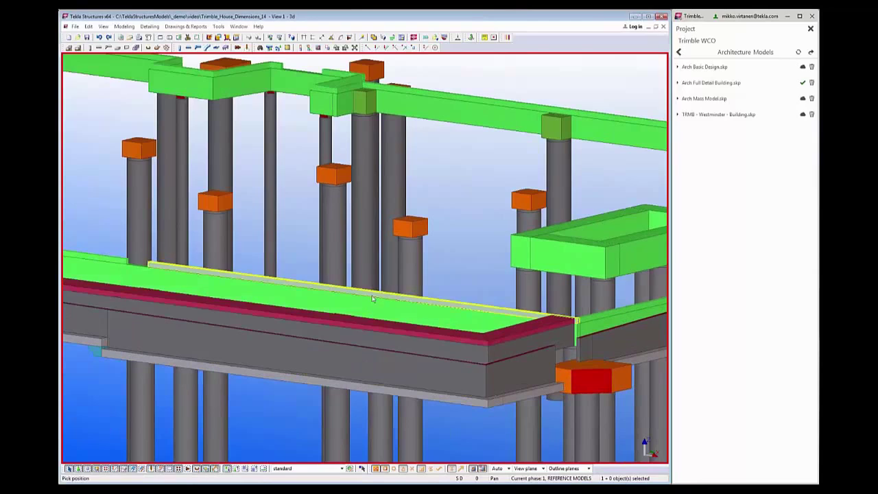
scroll(413, 300, up, 1)
ctrl+middle_drag(412, 300, 370, 295)
scroll(367, 288, up, 5)
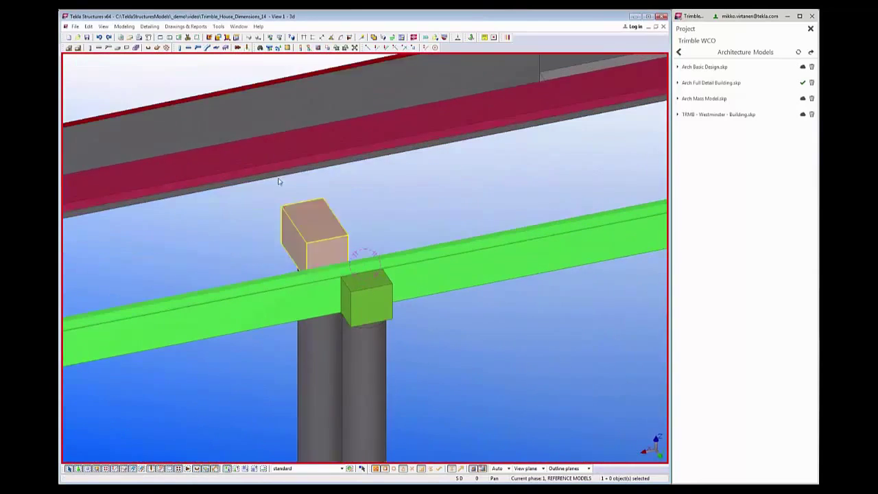
click(180, 48)
click(366, 275)
middle_drag(593, 291, 336, 345)
click(547, 256)
middle_drag(560, 270, 203, 323)
click(576, 227)
Zoom out and rotate to view the whole building structure
scroll(325, 257, down, 6)
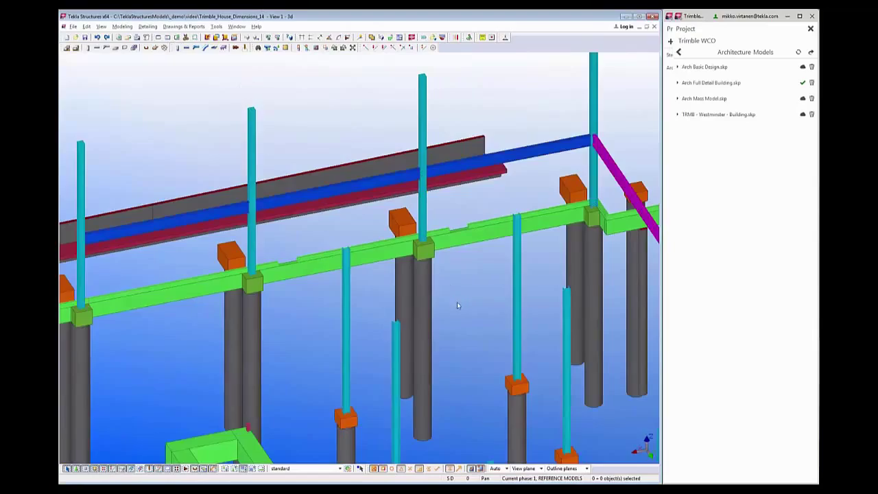
scroll(456, 302, down, 5)
ctrl+middle_drag(457, 305, 63, 382)
scroll(251, 304, down, 4)
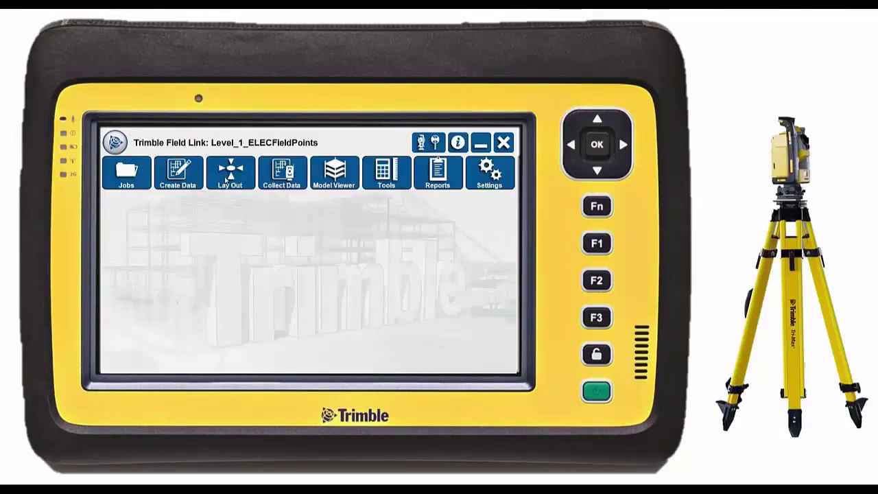
Open Lay Out > Points for the job and window-zoom the plan onto part of the layout
click(225, 180)
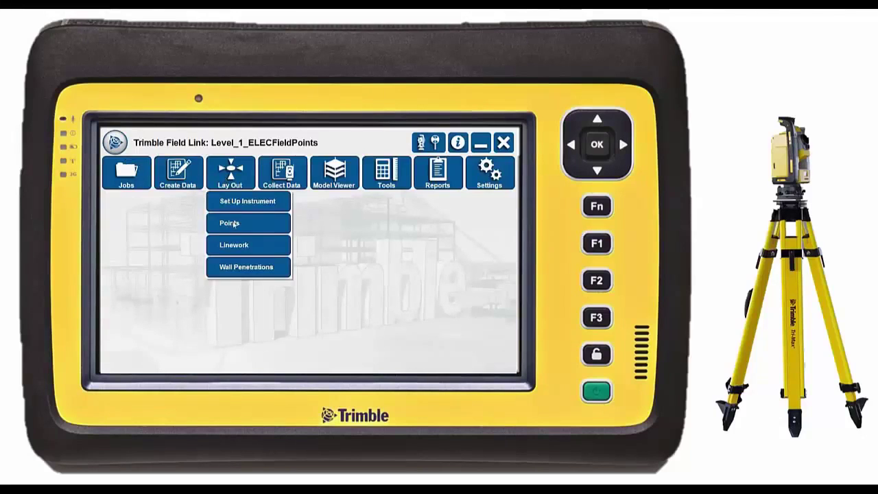
click(234, 223)
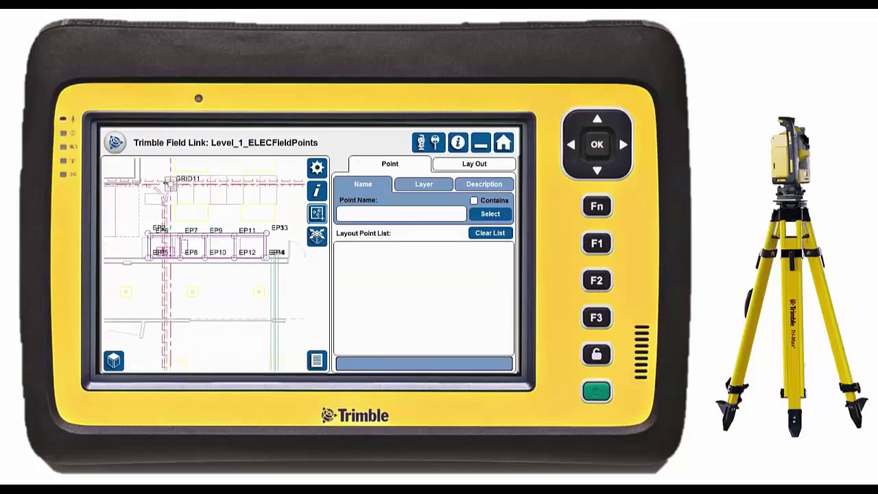
mouse_move(130, 206)
mouse_down()
mouse_move(140, 258)
mouse_move(174, 275)
mouse_move(295, 282)
mouse_up()
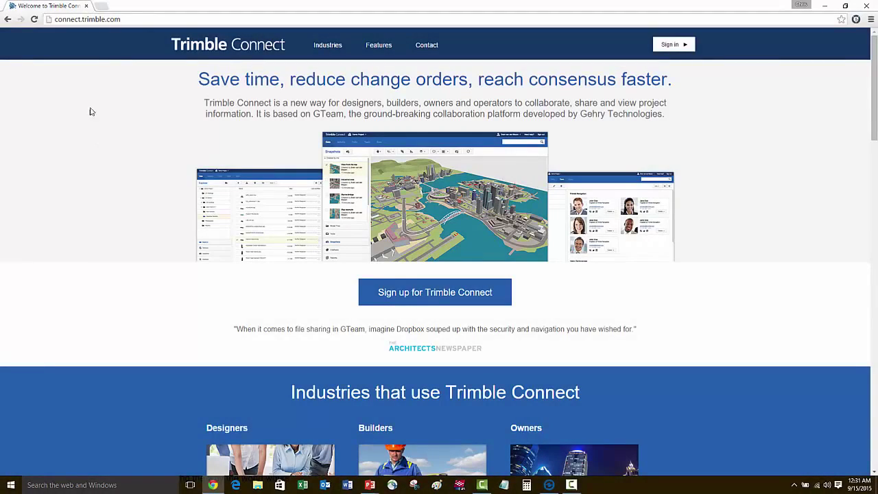
Visit the Trimble Connect sign-up page, then open the Contact sales form from the homepage header
click(135, 19)
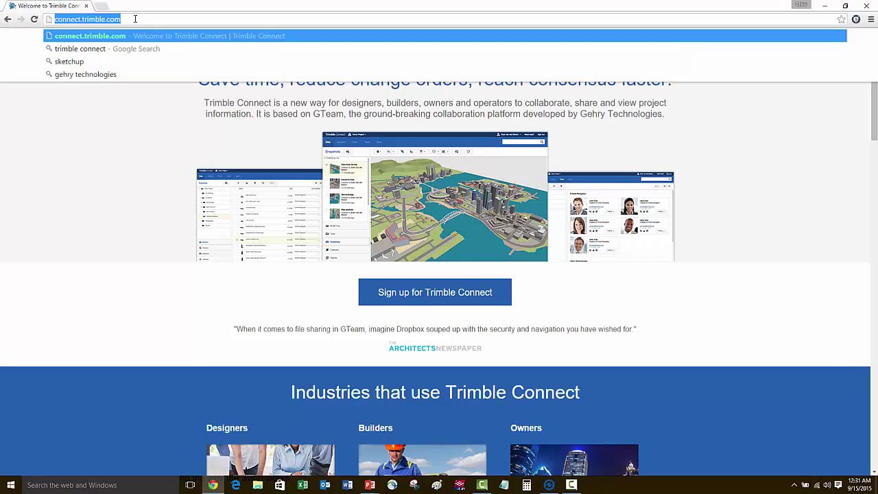
click(154, 218)
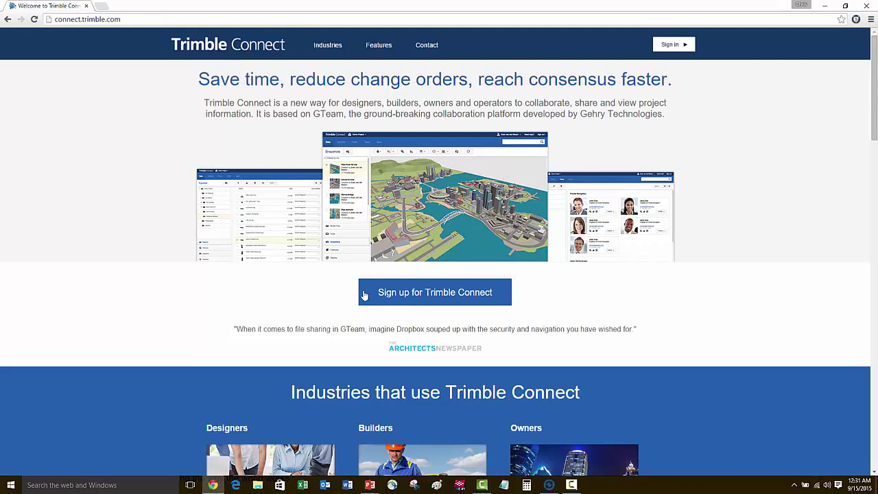
click(446, 295)
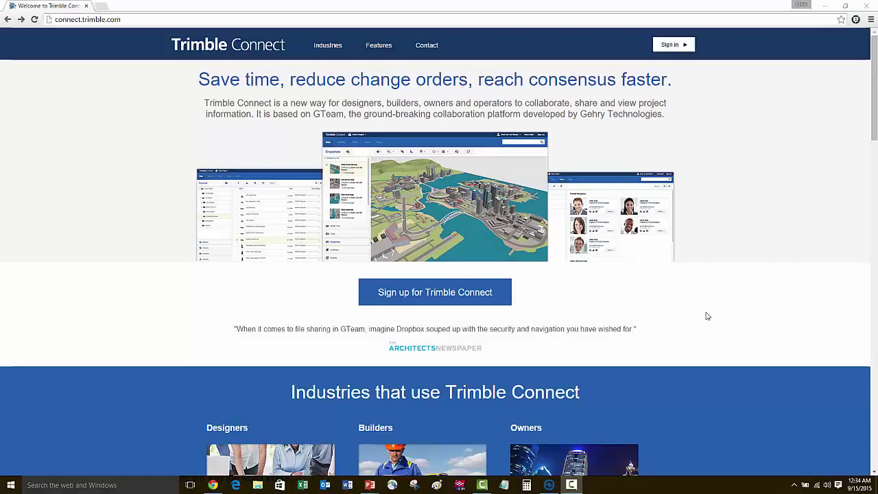
click(427, 46)
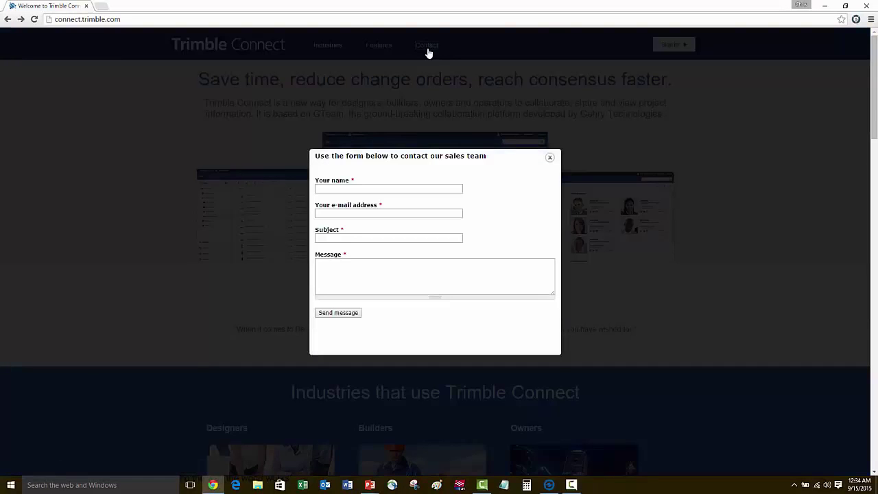